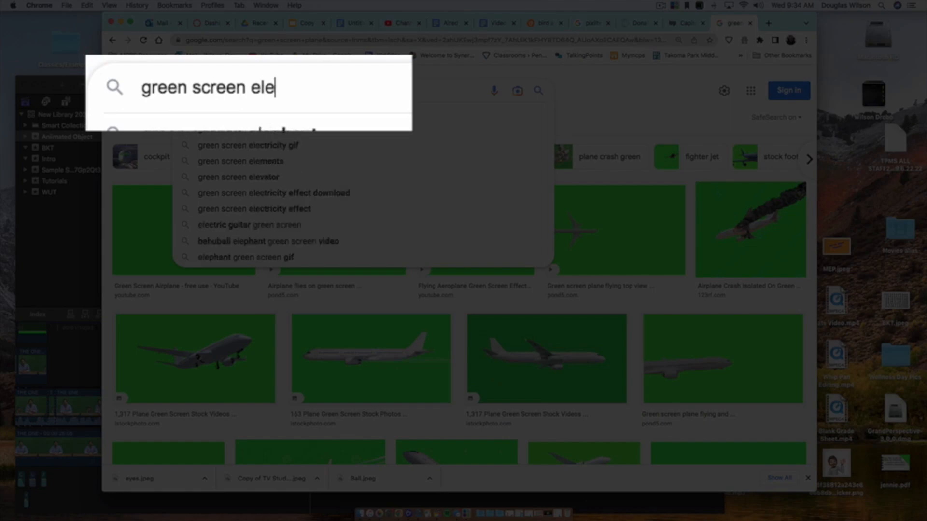
# Search the web's images for green screen pictures of an elephant, a bird and a book cover
pyautogui.press('Return')
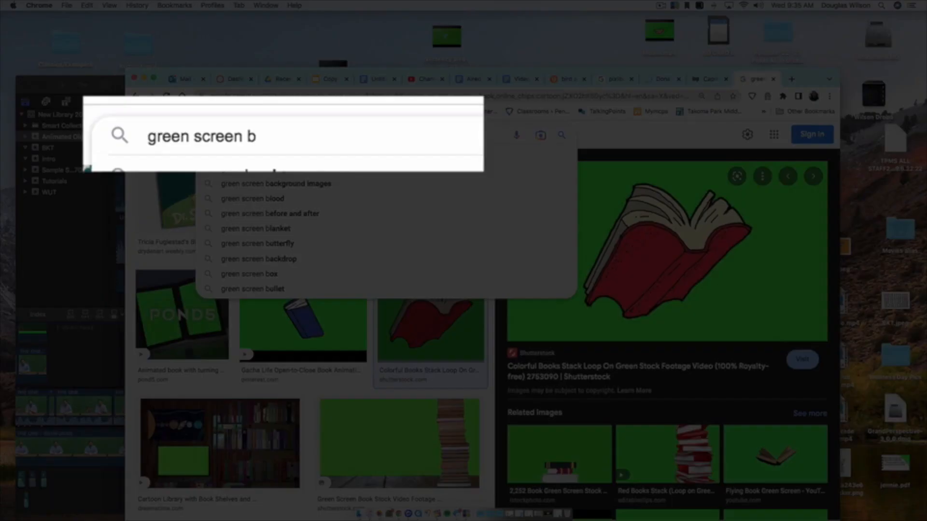
pyautogui.write('ird')
pyautogui.press('Return')
pyautogui.click(221, 285)
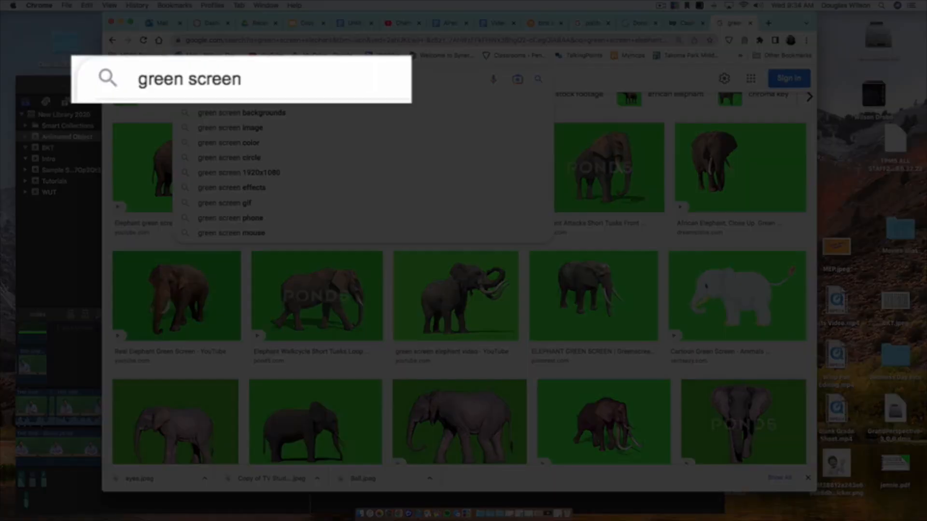
pyautogui.write('book cover')
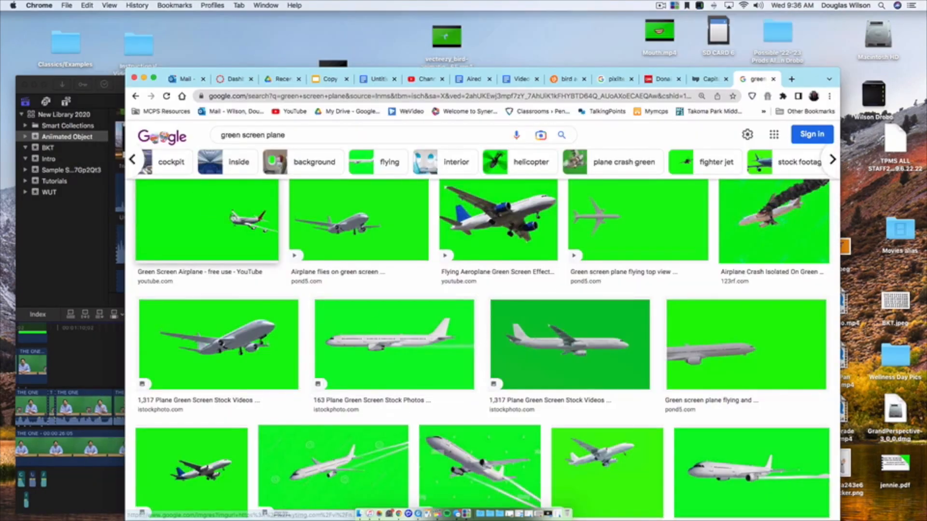
# Bring the first green screen airplane image into Final Cut Pro's Animated Object event and place it on the timeline
pyautogui.moveTo(233, 218); pyautogui.dragTo(889, 193)
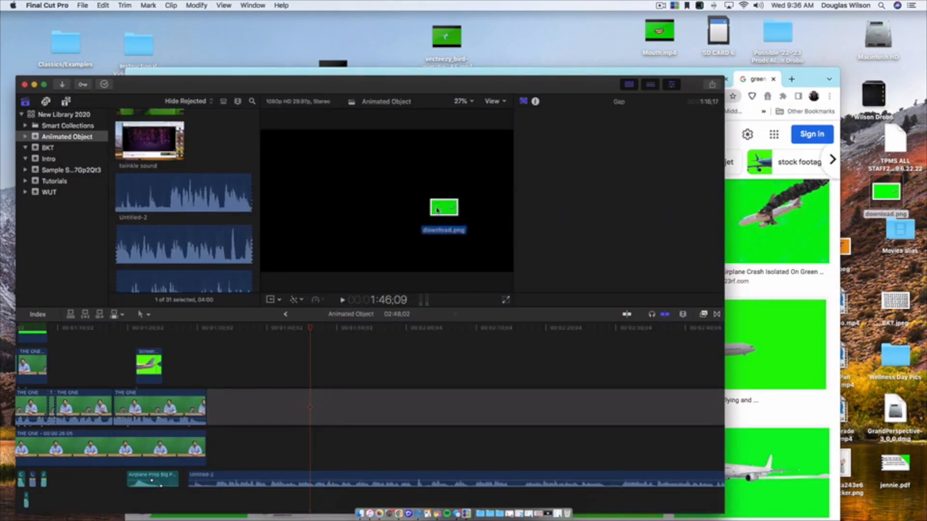
pyautogui.moveTo(444, 208); pyautogui.dragTo(241, 154)
pyautogui.moveTo(166, 260); pyautogui.dragTo(447, 354)
# Scale the downloaded green screen plane clip up to 340% and reposition it in the frame
pyautogui.moveTo(589, 191); pyautogui.dragTo(617, 192)
pyautogui.moveTo(448, 248); pyautogui.dragTo(314, 213)
pyautogui.moveTo(409, 232); pyautogui.dragTo(341, 226)
pyautogui.moveTo(617, 192); pyautogui.dragTo(629, 193)
pyautogui.moveTo(418, 210); pyautogui.dragTo(370, 211)
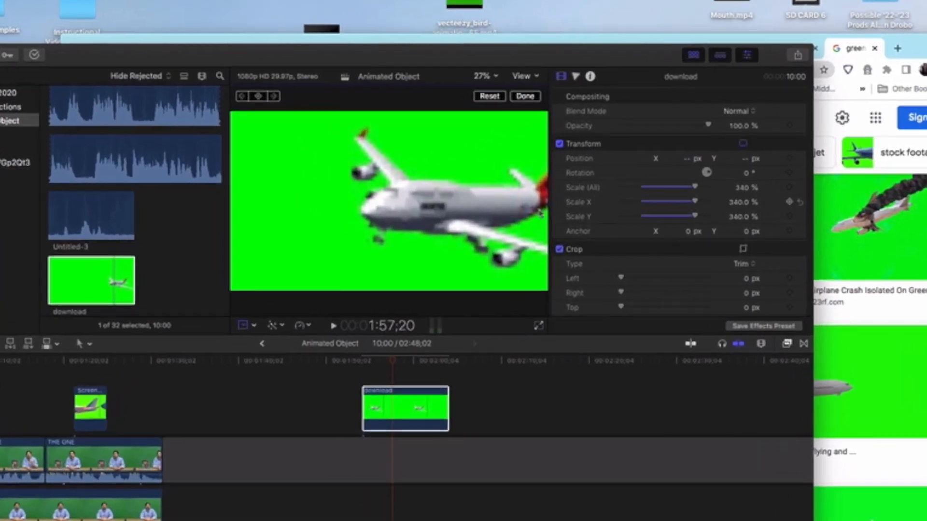
pyautogui.moveTo(397, 247); pyautogui.dragTo(398, 247)
pyautogui.moveTo(488, 332); pyautogui.dragTo(466, 329)
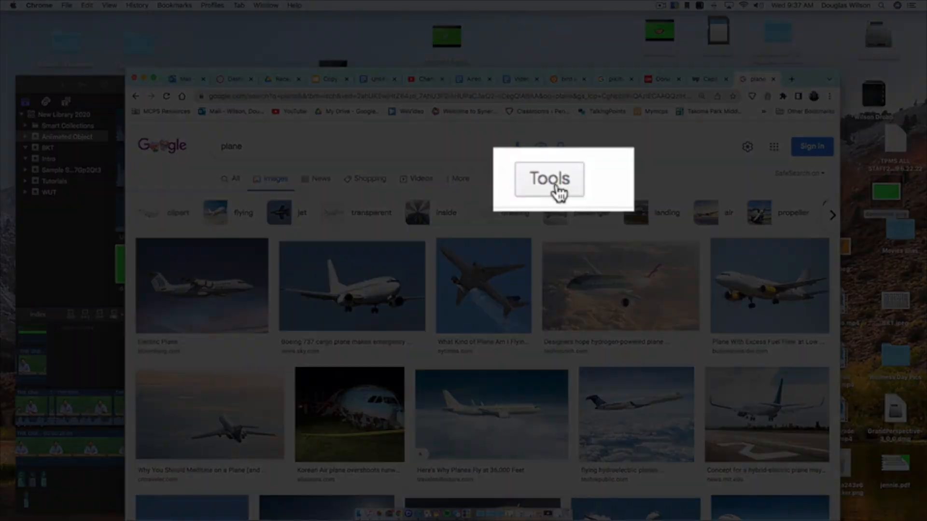
# In the browser, filter the plane image results by the Transparent color option
pyautogui.click(557, 179)
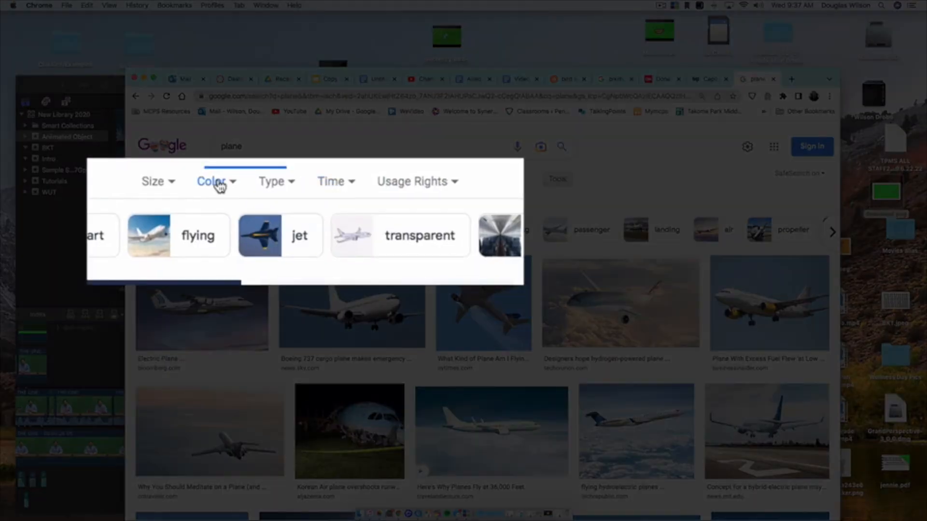
pyautogui.click(223, 185)
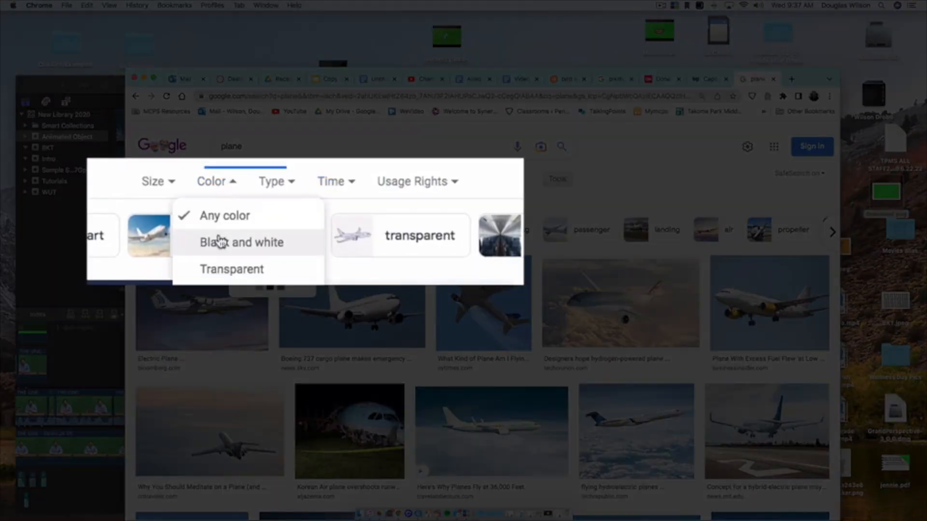
pyautogui.click(231, 251)
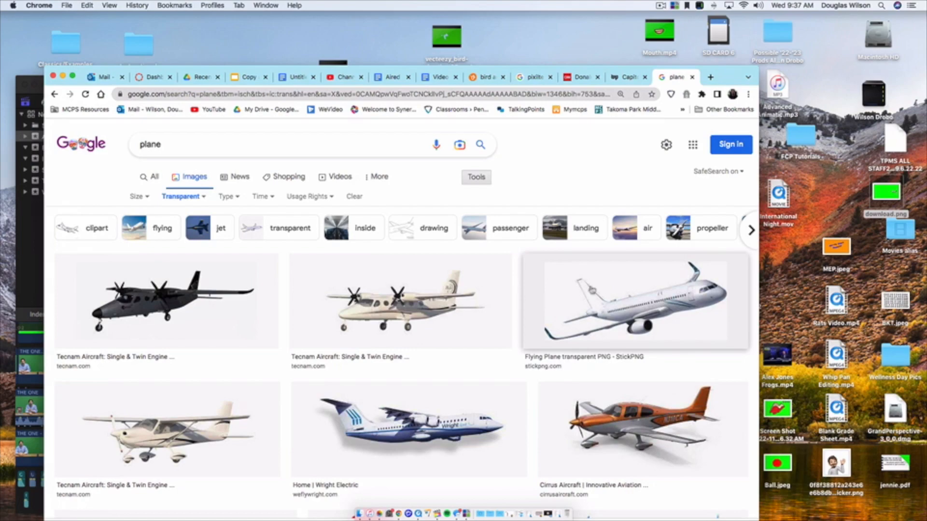
# Bring the transparent Flying Plane image from the results into Final Cut Pro and place it on the timeline after the earlier plane clip
pyautogui.moveTo(630, 287); pyautogui.dragTo(799, 283)
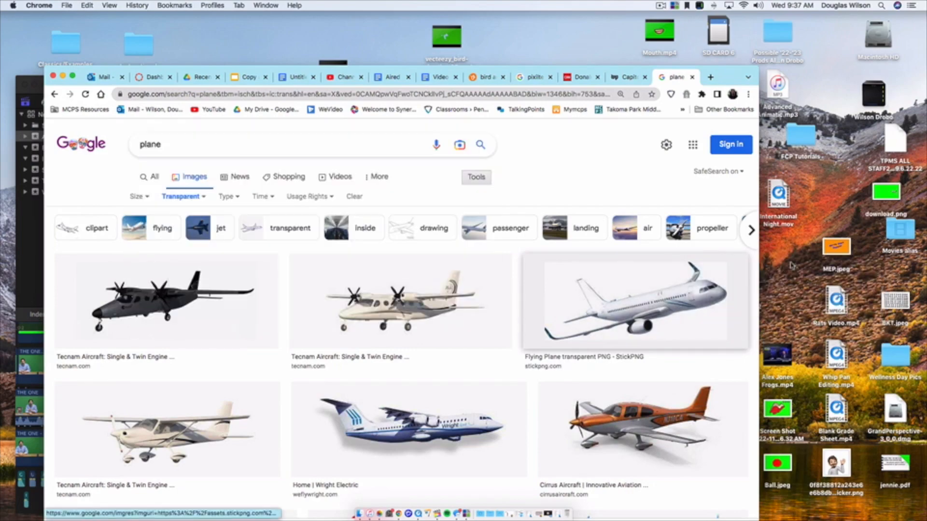
pyautogui.click(30, 280)
pyautogui.moveTo(274, 370); pyautogui.dragTo(179, 368)
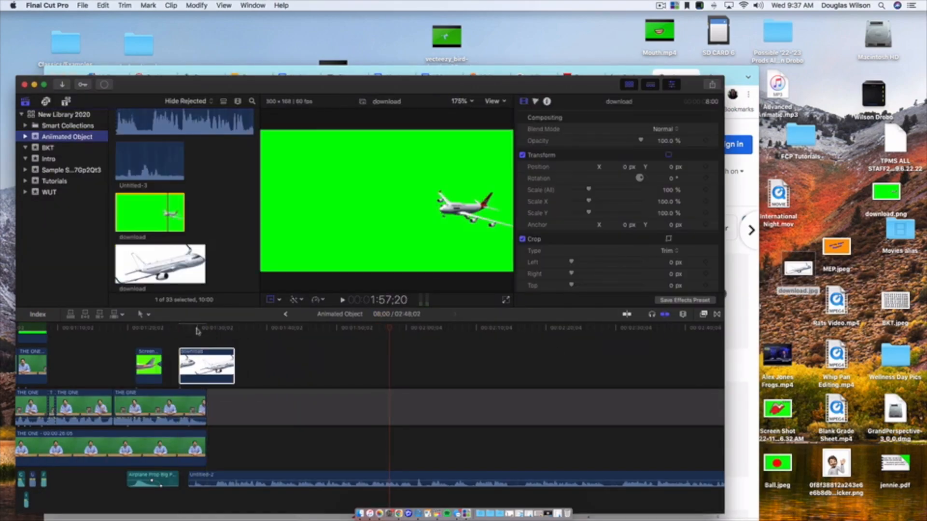
pyautogui.click(197, 330)
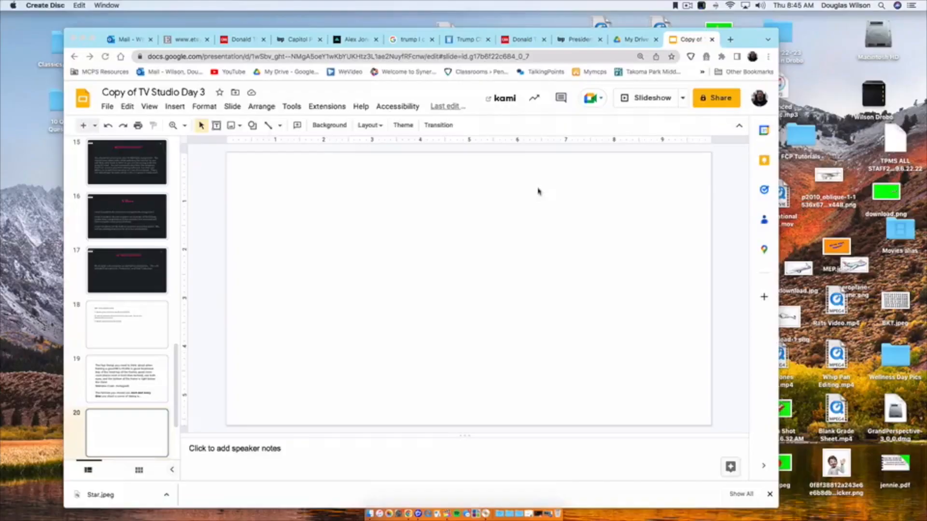
# In Google Slides, set the background of blank slide 20 to solid bright green
pyautogui.click(330, 125)
pyautogui.click(490, 250)
pyautogui.click(533, 308)
pyautogui.click(488, 346)
# Draw a large star on the green slide, centre it and fill it with yellow
pyautogui.click(252, 126)
pyautogui.moveTo(358, 181)
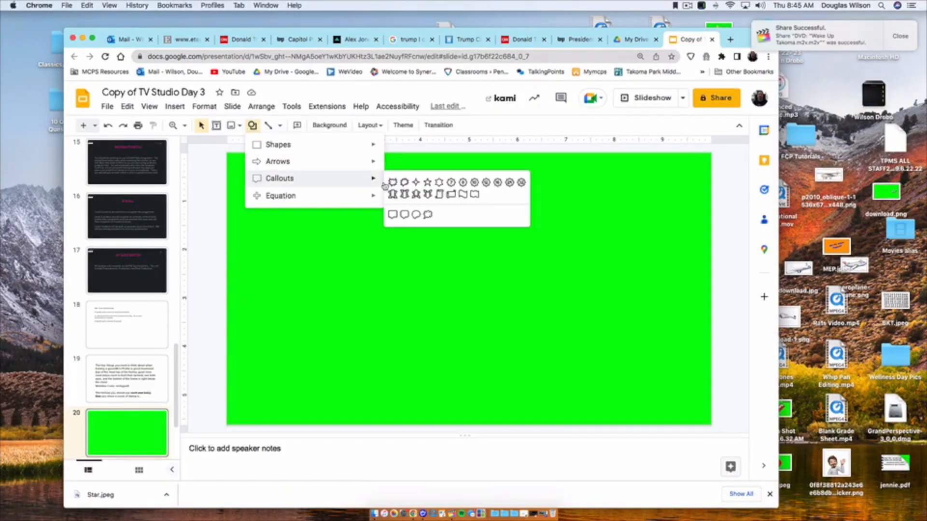
pyautogui.click(428, 184)
pyautogui.moveTo(405, 230); pyautogui.dragTo(636, 424)
pyautogui.moveTo(545, 366); pyautogui.dragTo(481, 319)
pyautogui.click(299, 129)
pyautogui.click(336, 269)
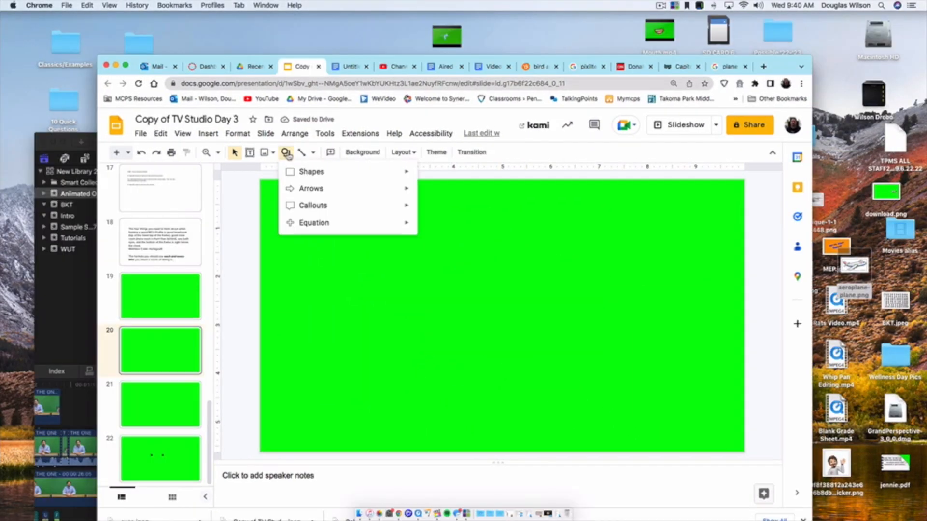
# Draw a circle about 3.2 inches wide on the empty green slide and fill it with red
pyautogui.moveTo(314, 173)
pyautogui.click(487, 256)
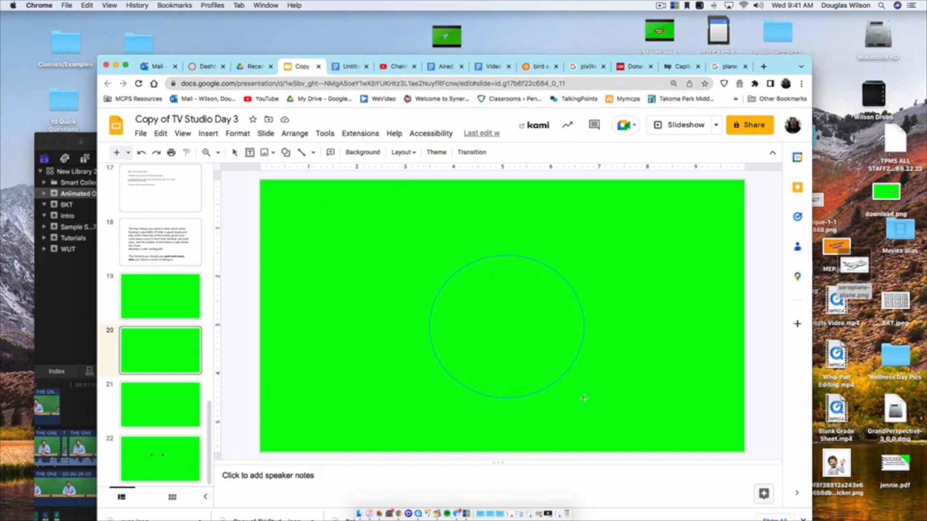
pyautogui.moveTo(584, 397); pyautogui.dragTo(584, 403)
pyautogui.click(332, 153)
pyautogui.click(346, 297)
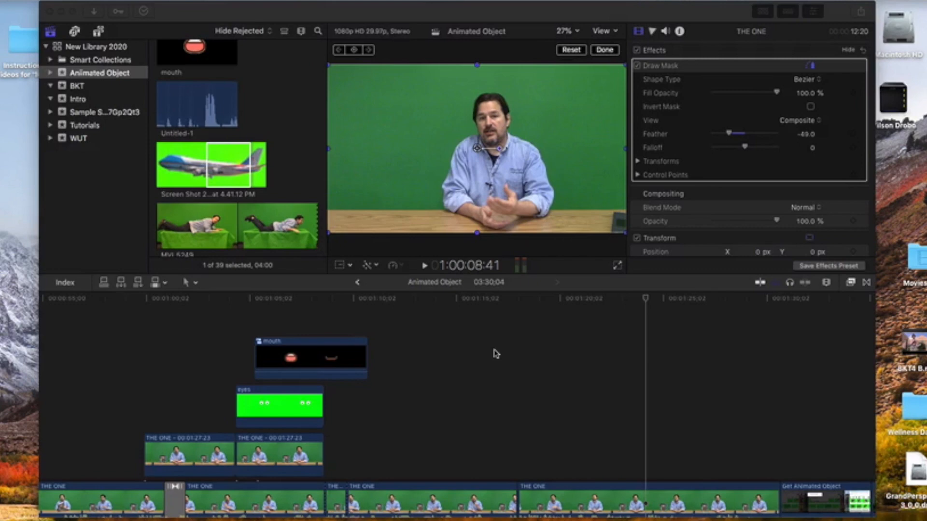
# In Final Cut Pro, place the plane screenshot clip above the main footage near 1:20 and remove its green with the Keyer effect
pyautogui.moveTo(224, 165); pyautogui.dragTo(568, 426)
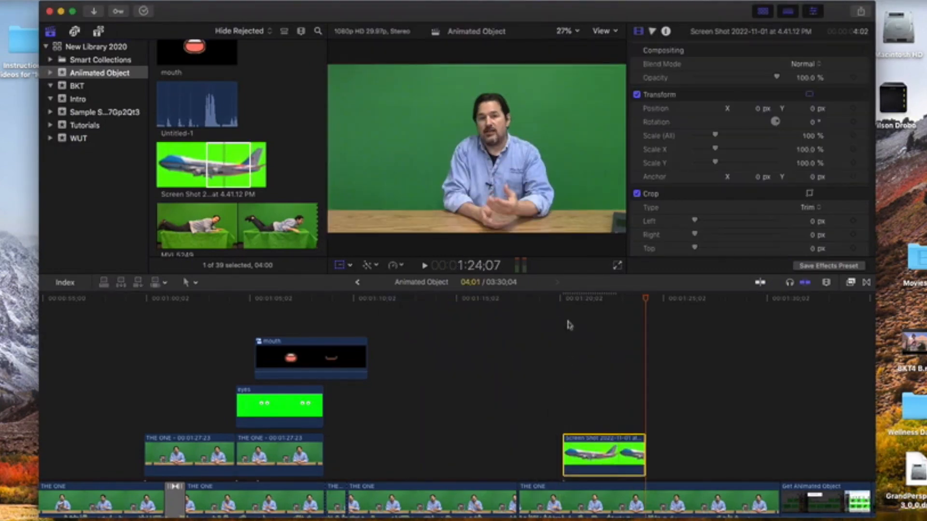
pyautogui.click(581, 307)
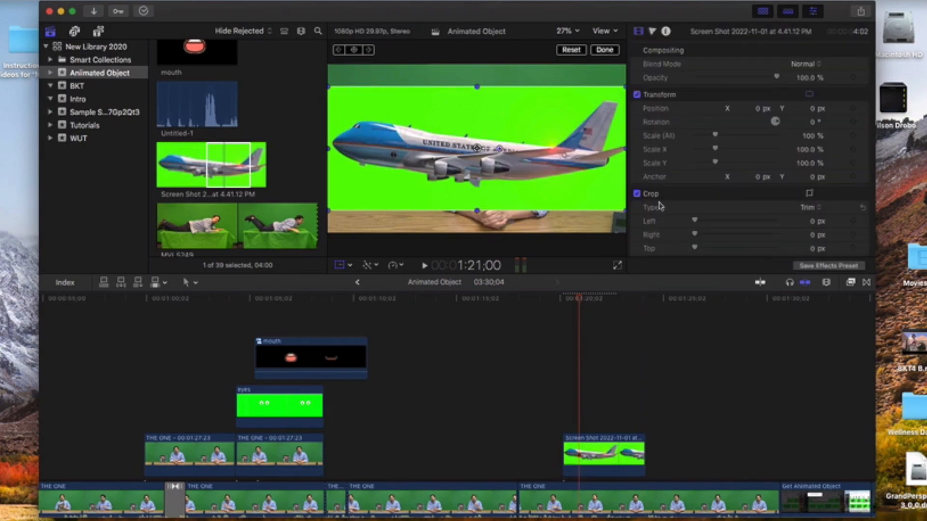
pyautogui.click(850, 282)
pyautogui.moveTo(775, 333); pyautogui.dragTo(682, 396)
pyautogui.moveTo(638, 425); pyautogui.dragTo(597, 439)
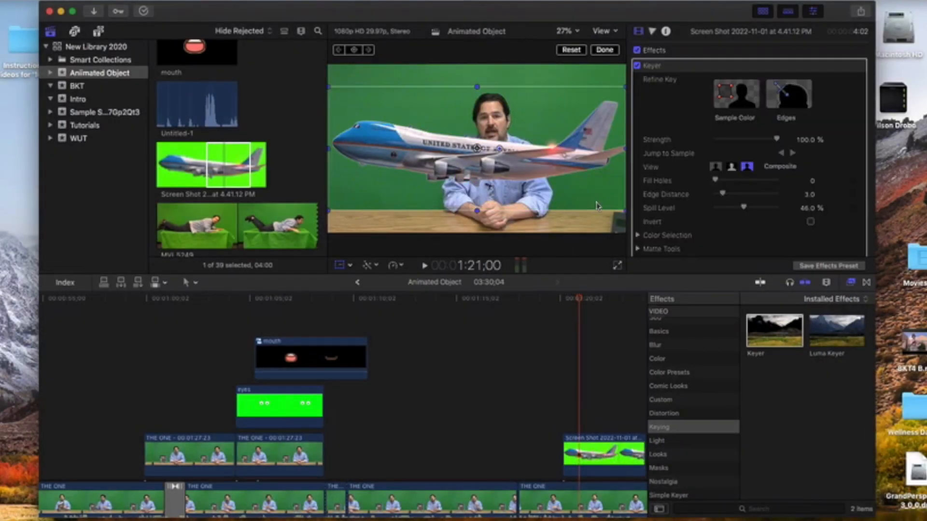
# Reduce the keyed plane's overall scale so it is much smaller in the frame
pyautogui.scroll(-10, 658, 217)
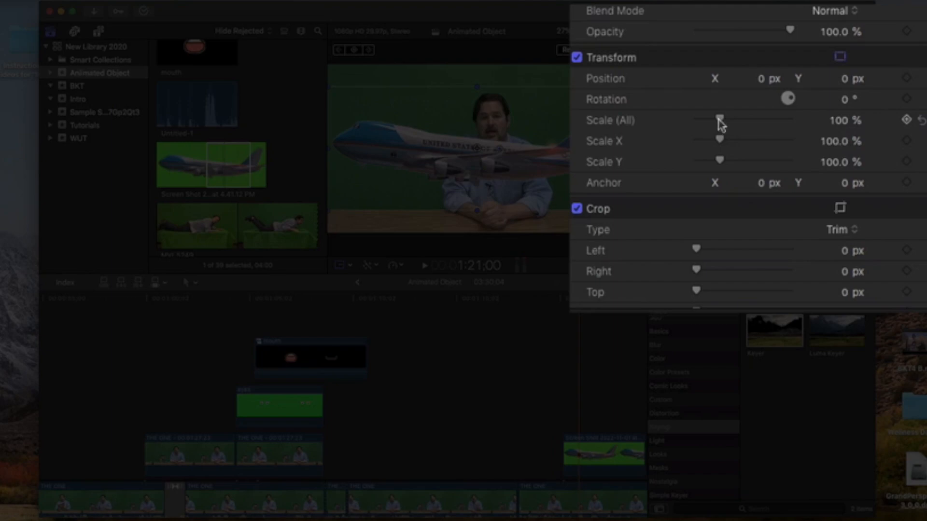
pyautogui.moveTo(721, 124)
pyautogui.mouseDown()
pyautogui.moveTo(707, 124)
pyautogui.moveTo(722, 137)
pyautogui.mouseUp()
pyautogui.click(557, 195)
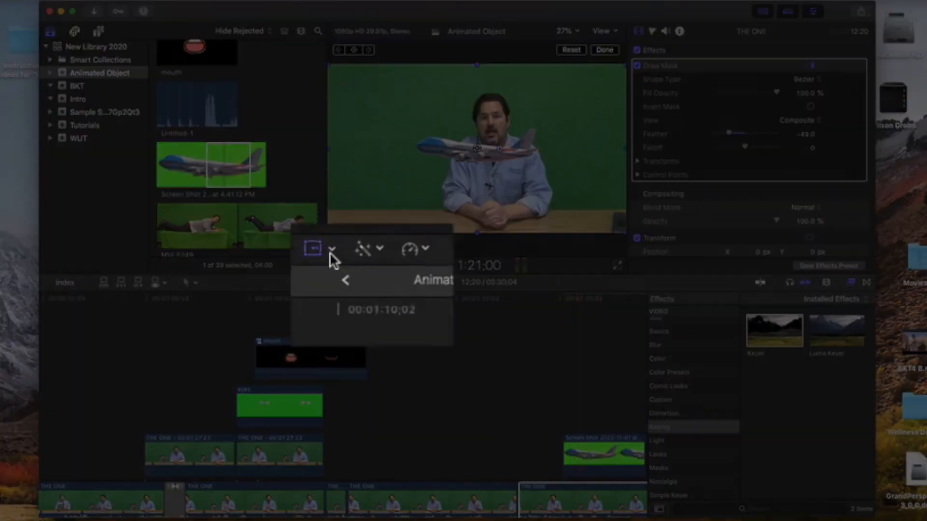
# Trim the right edge of the plane image with the Crop tool and apply the crop
pyautogui.click(350, 265)
pyautogui.click(340, 296)
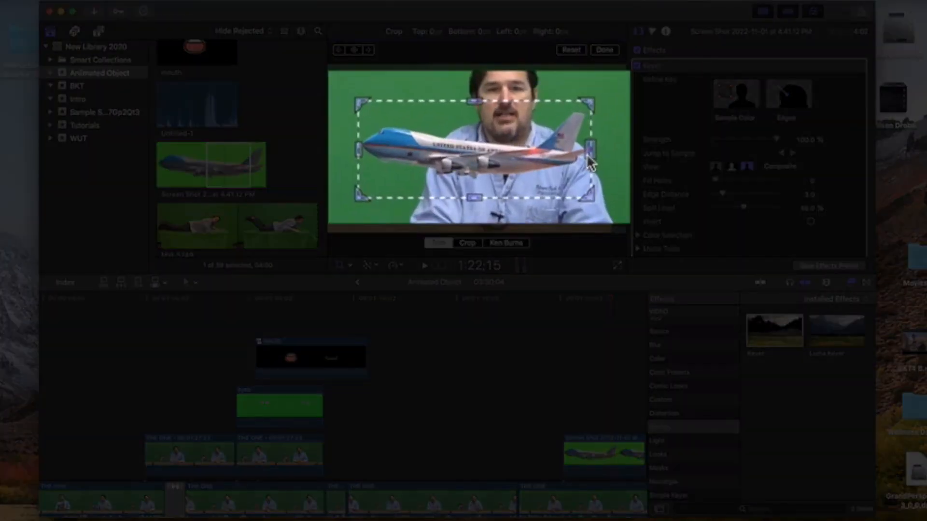
pyautogui.moveTo(589, 165); pyautogui.dragTo(588, 163)
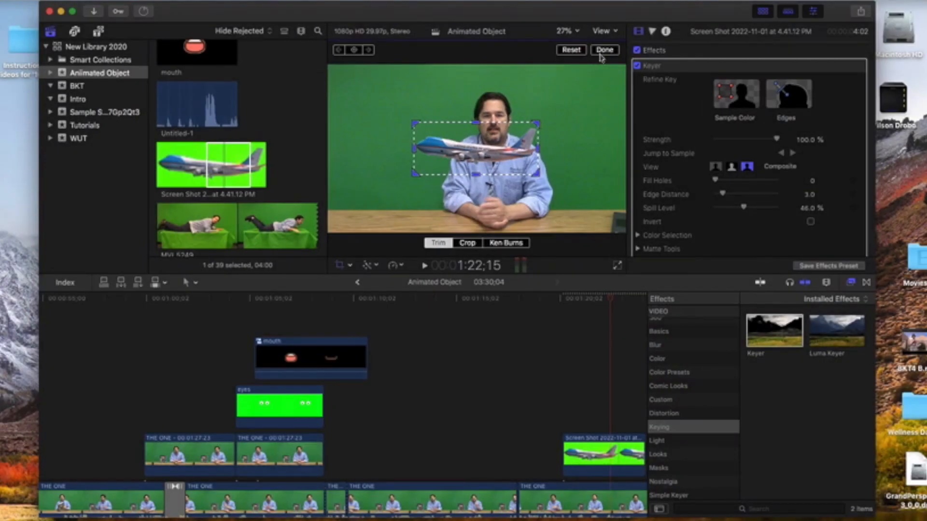
pyautogui.click(604, 49)
# Set the plane's scale to 31% and move it outside the right edge of the video frame
pyautogui.scroll(-8, 724, 189)
pyautogui.moveTo(723, 189); pyautogui.dragTo(718, 188)
pyautogui.click(349, 265)
pyautogui.click(357, 280)
pyautogui.click(566, 30)
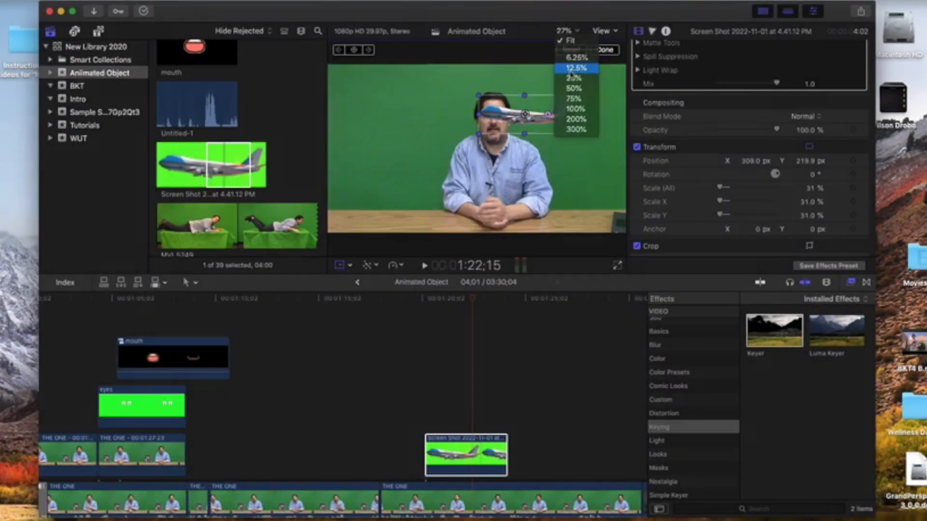
pyautogui.click(571, 74)
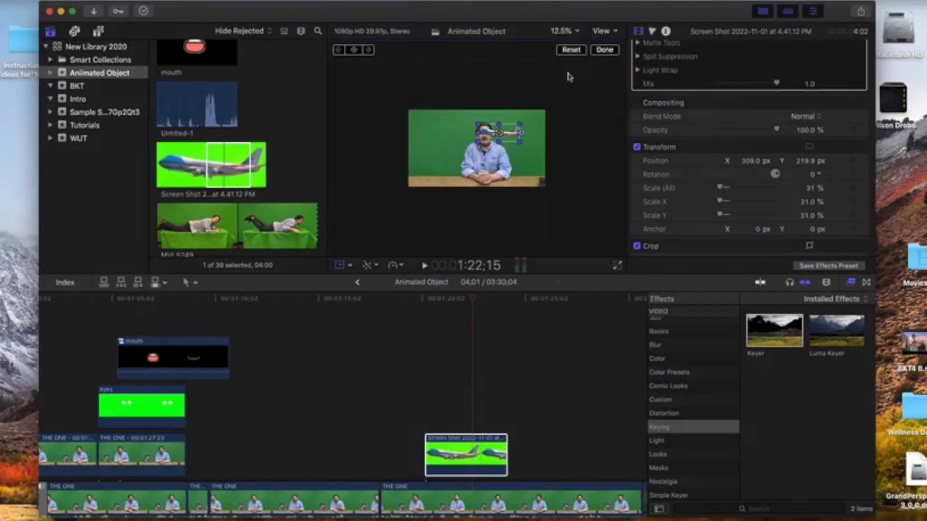
pyautogui.moveTo(499, 133); pyautogui.dragTo(565, 119)
# Add a transform keyframe to the plane at 1:21;09, while it sits outside the frame
pyautogui.moveTo(448, 299); pyautogui.dragTo(440, 302)
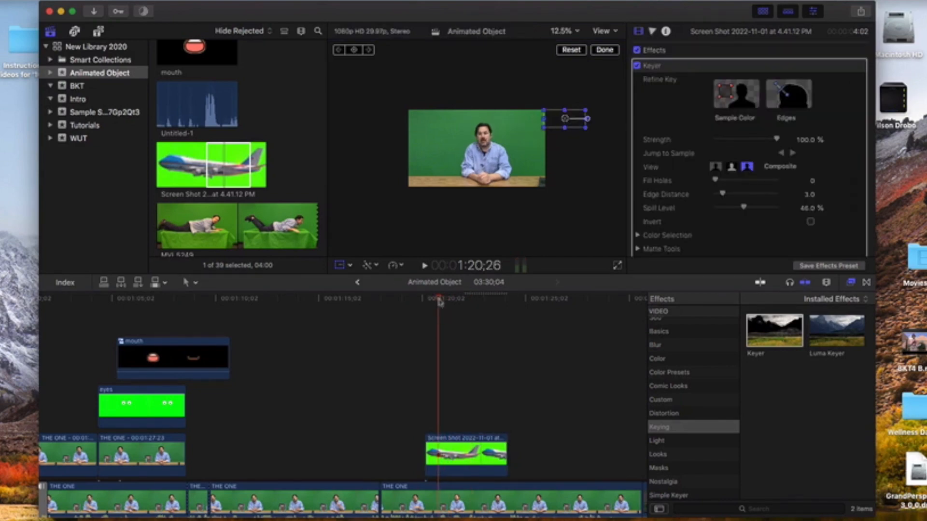
pyautogui.press('space')
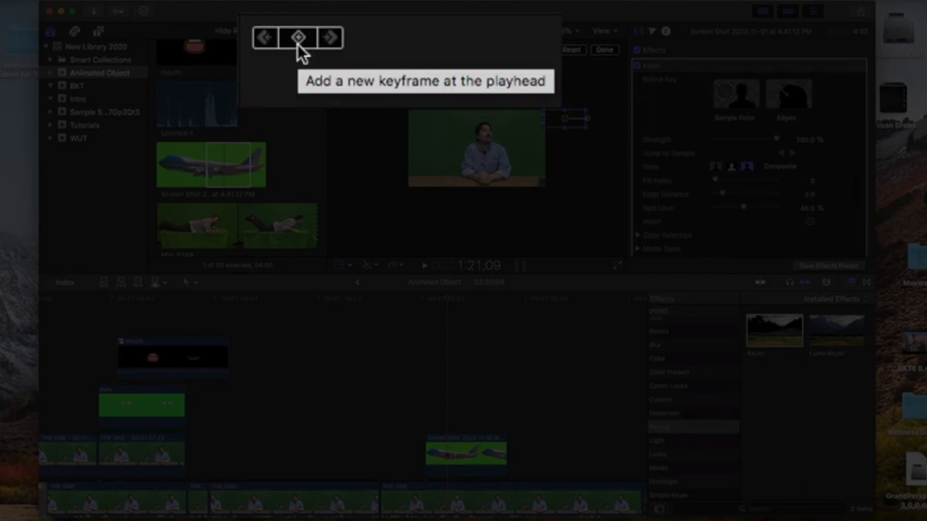
pyautogui.click(353, 50)
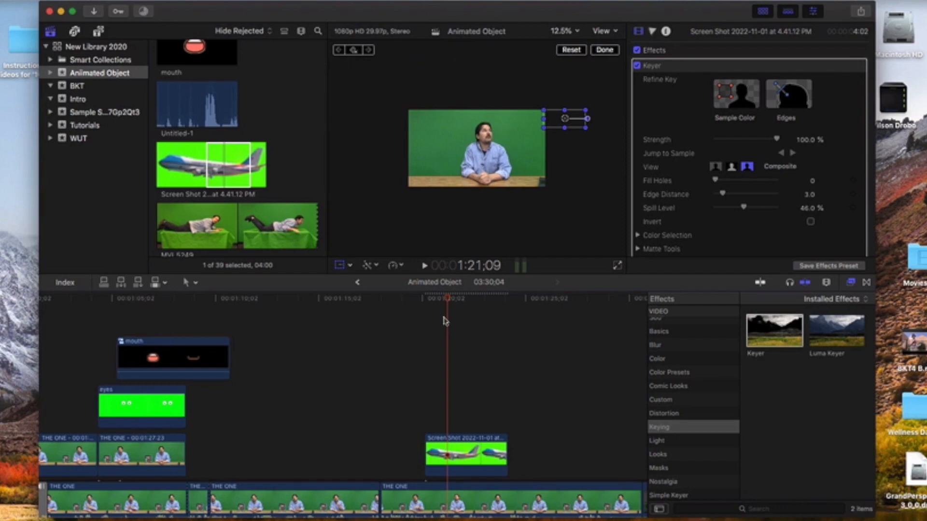
# At 1:21;26, move the plane across to just outside the left edge of the frame to keyframe its flight path
pyautogui.press('space')
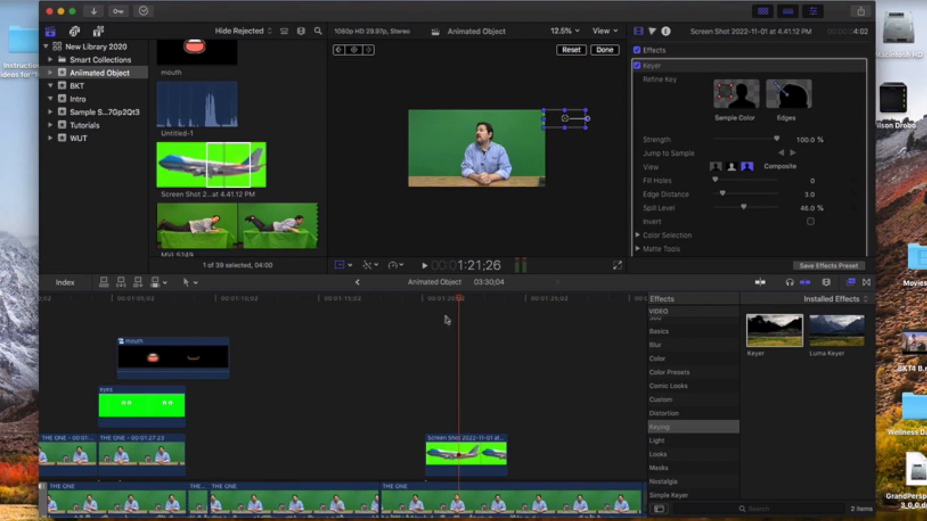
pyautogui.moveTo(572, 128); pyautogui.dragTo(379, 119)
pyautogui.moveTo(269, 107); pyautogui.dragTo(276, 107)
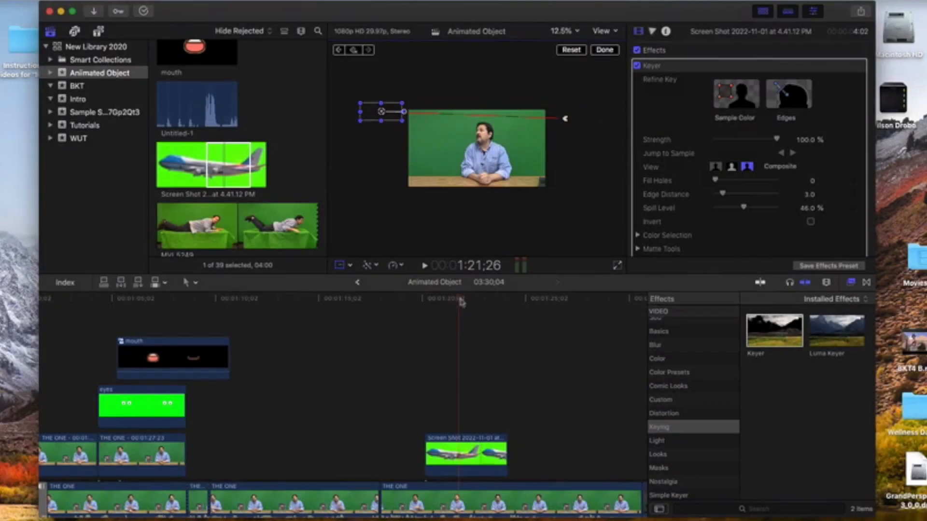
# Fit the picture to the viewer and play back the plane's flight from just before the clip starts
pyautogui.click(421, 300)
pyautogui.click(562, 32)
pyautogui.click(564, 38)
pyautogui.press('space')
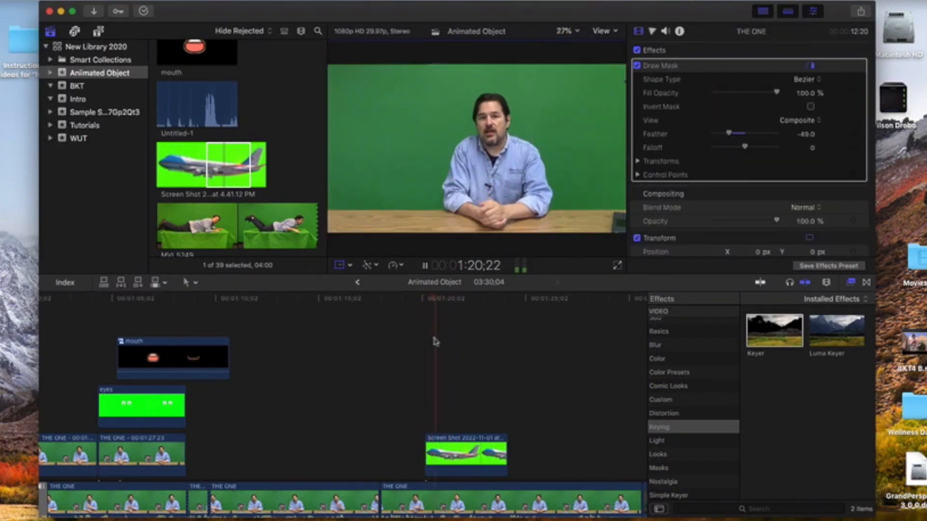
pyautogui.press('space')
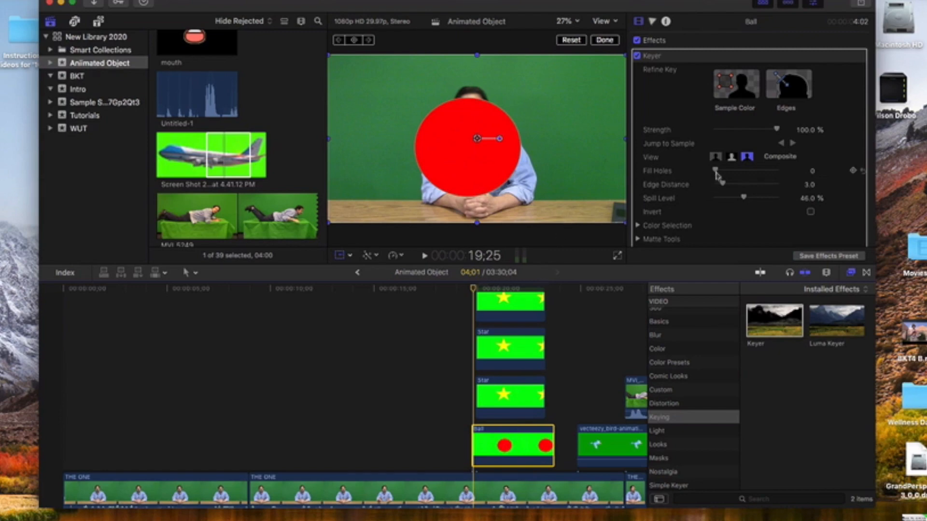
# Set the red ball clip's scale to 54% and move it off the right side of the frame, to about X 1217 px
pyautogui.scroll(-10, 709, 196)
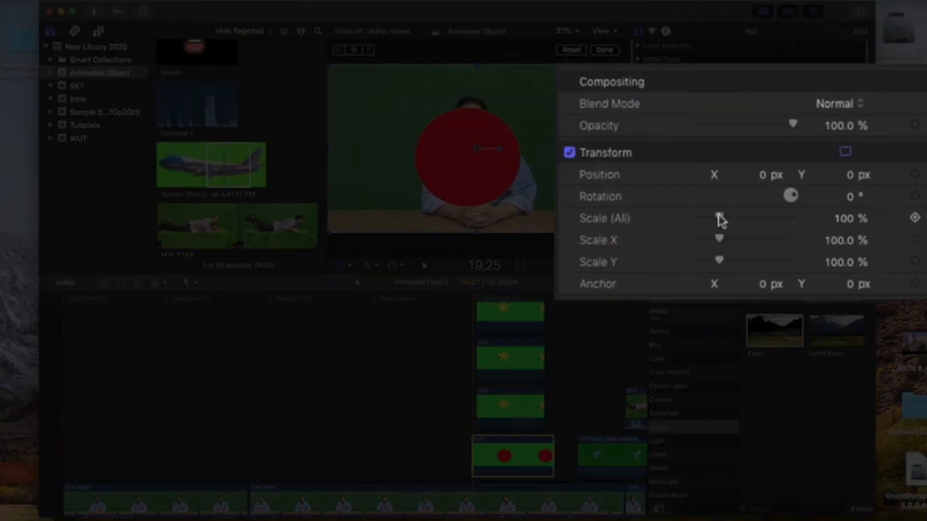
pyautogui.moveTo(730, 194); pyautogui.dragTo(723, 205)
pyautogui.click(564, 30)
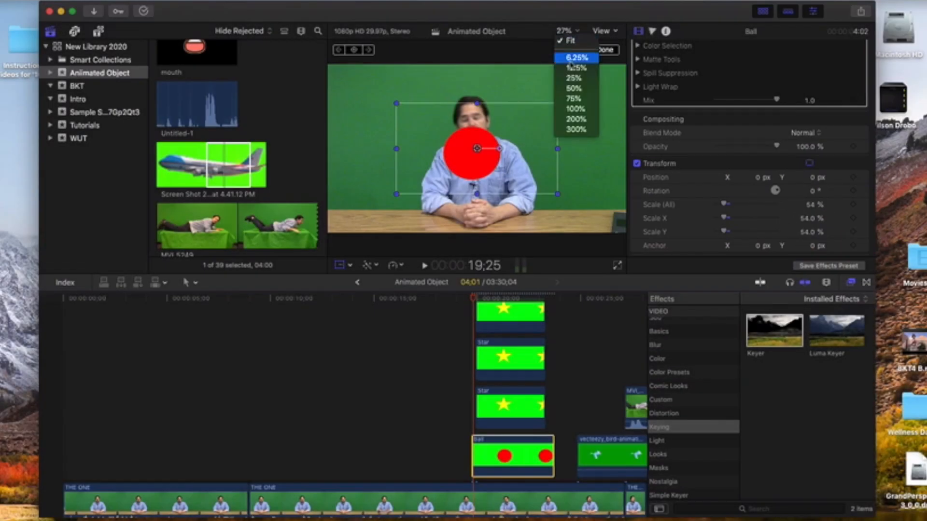
pyautogui.click(585, 69)
pyautogui.moveTo(476, 149); pyautogui.dragTo(570, 147)
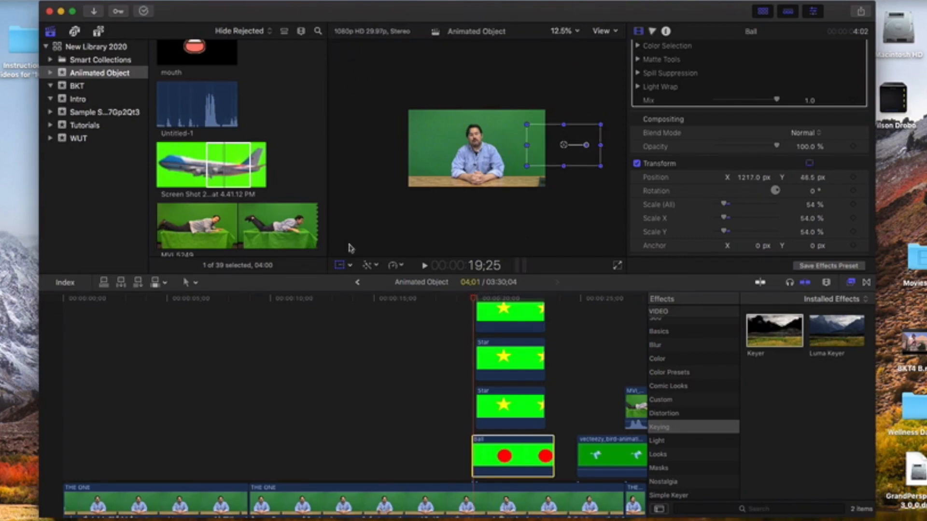
# Keyframe the red ball's off-frame position at 19;22, and at 19;26 move it beside the presenter's head, about X 217.5, Y 251 px
pyautogui.click(352, 267)
pyautogui.click(358, 277)
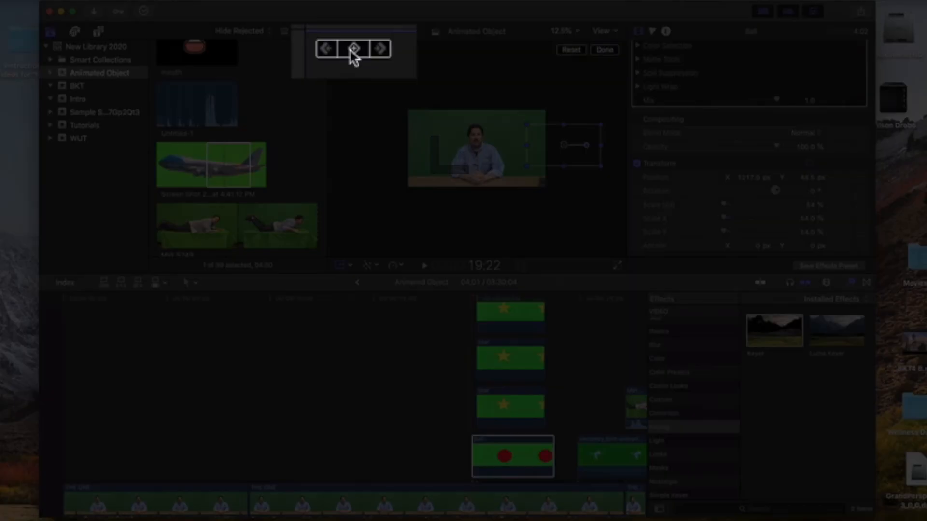
pyautogui.click(353, 48)
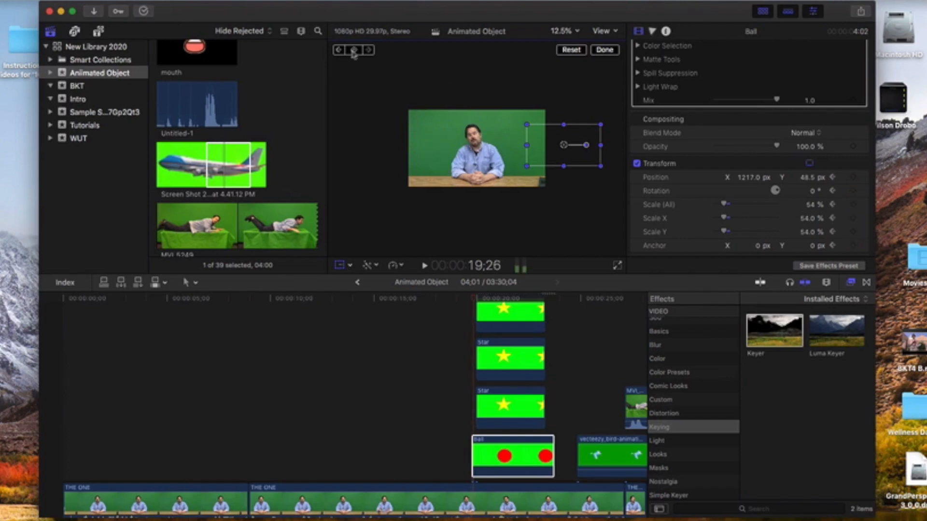
pyautogui.moveTo(575, 145); pyautogui.dragTo(493, 130)
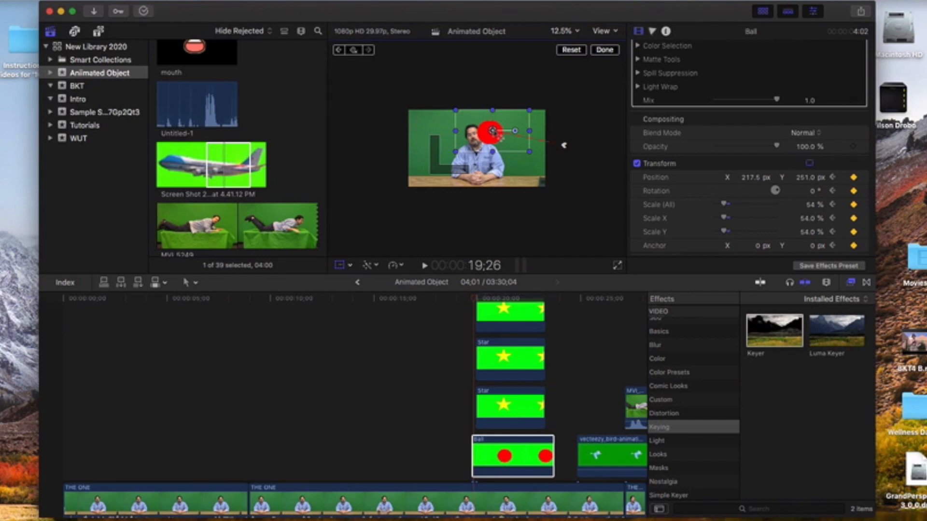
# At 20;01, move the ball out past the frame's upper-right corner to about X 1092.6, Y 715.2 px to keyframe its bounce
pyautogui.press('Right')
pyautogui.press('Right')
pyautogui.press('Right')
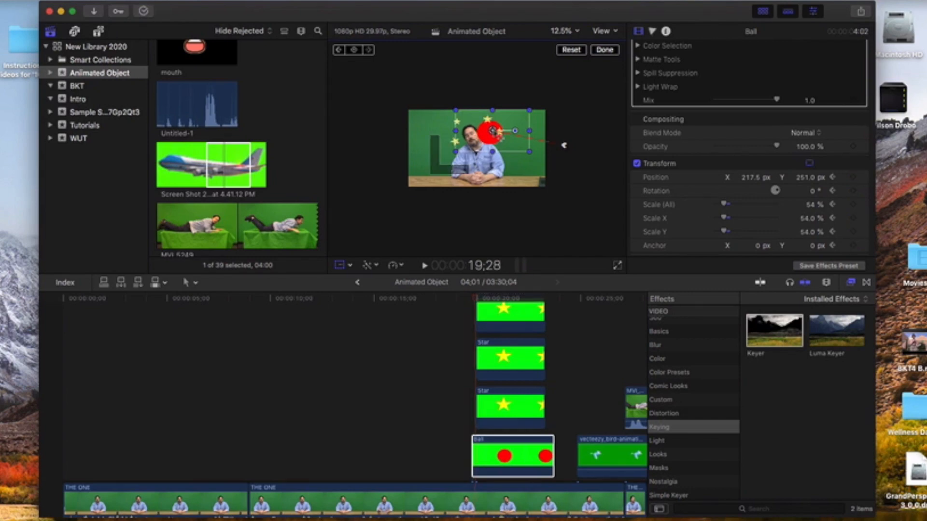
pyautogui.moveTo(493, 130); pyautogui.dragTo(555, 97)
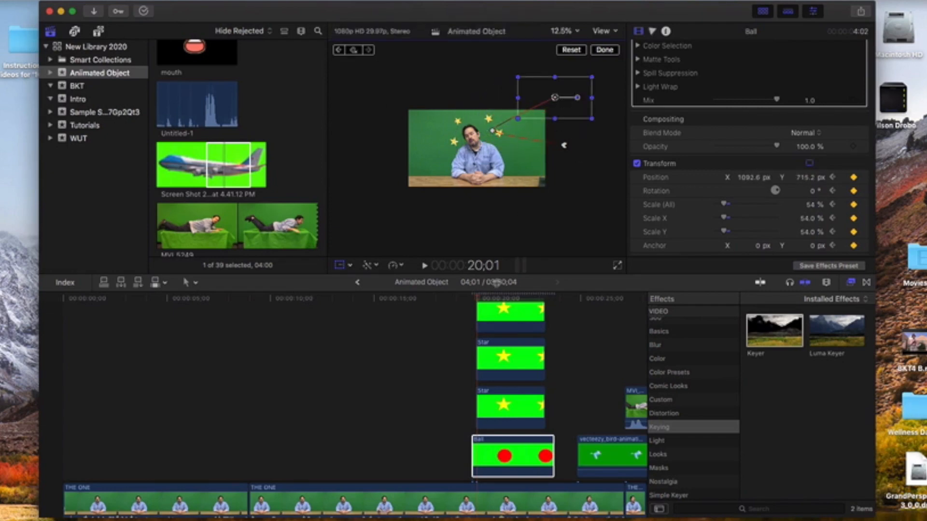
# Fit the picture to the viewer and play back the ball's bounce from just before its clip starts
pyautogui.press('Left')
pyautogui.press('Left')
pyautogui.press('Left')
pyautogui.press('Left')
pyautogui.press('Left')
pyautogui.press('Left')
pyautogui.press('Left')
pyautogui.press('Left')
pyautogui.press('Left')
pyautogui.press('Left')
pyautogui.press('Left')
pyautogui.press('Left')
pyautogui.press('Left')
pyautogui.press('Left')
pyautogui.press('Left')
pyautogui.press('Left')
pyautogui.press('Left')
pyautogui.press('Left')
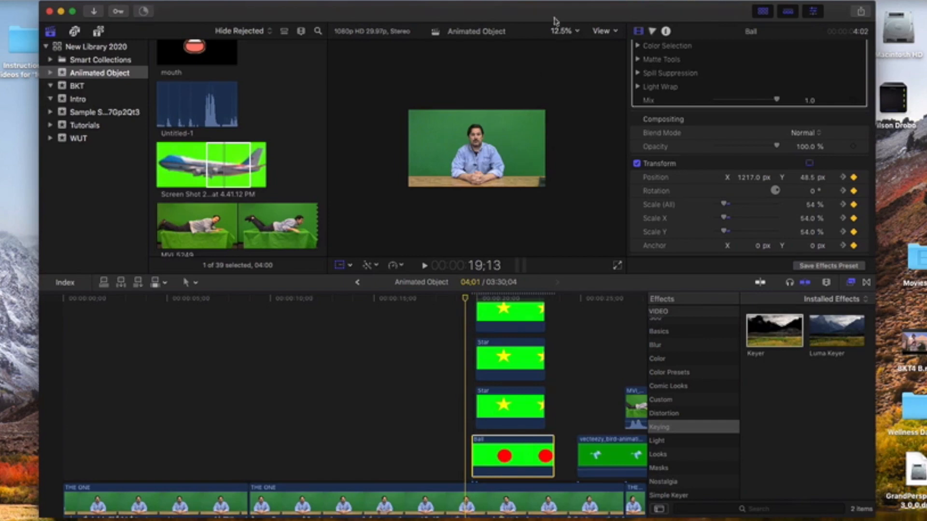
pyautogui.click(563, 31)
pyautogui.click(559, 38)
pyautogui.press('space')
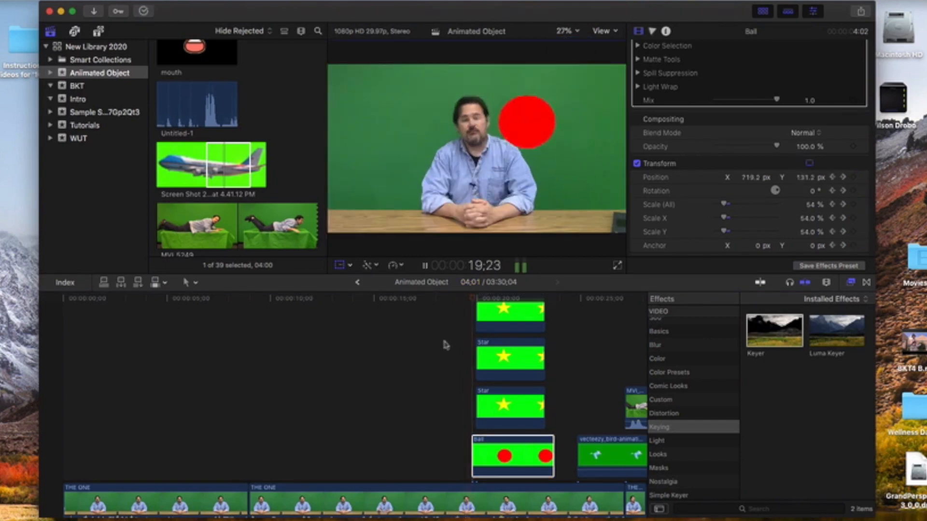
pyautogui.click(459, 301)
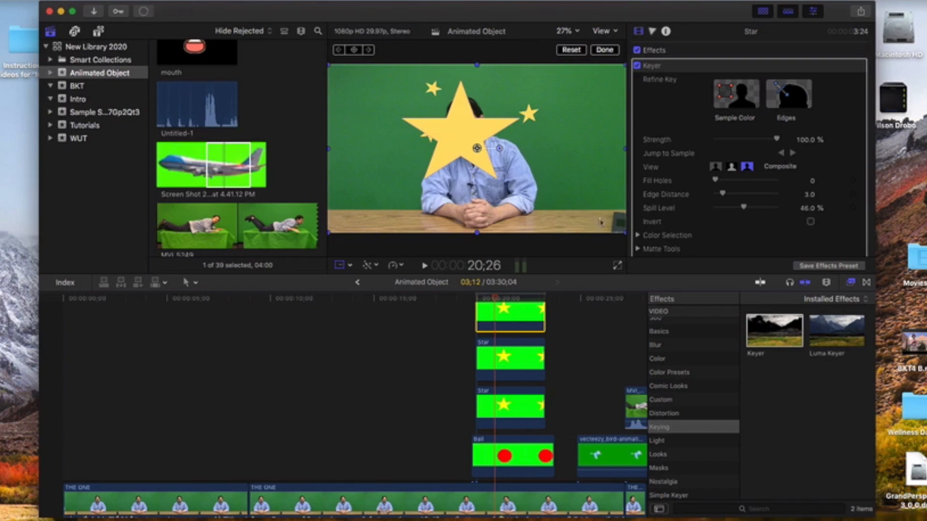
# Scale the topmost Star clip down to about a fifth of the frame's width and place it above the presenter's head on the right
pyautogui.scroll(-5, 719, 193)
pyautogui.moveTo(734, 231); pyautogui.dragTo(719, 232)
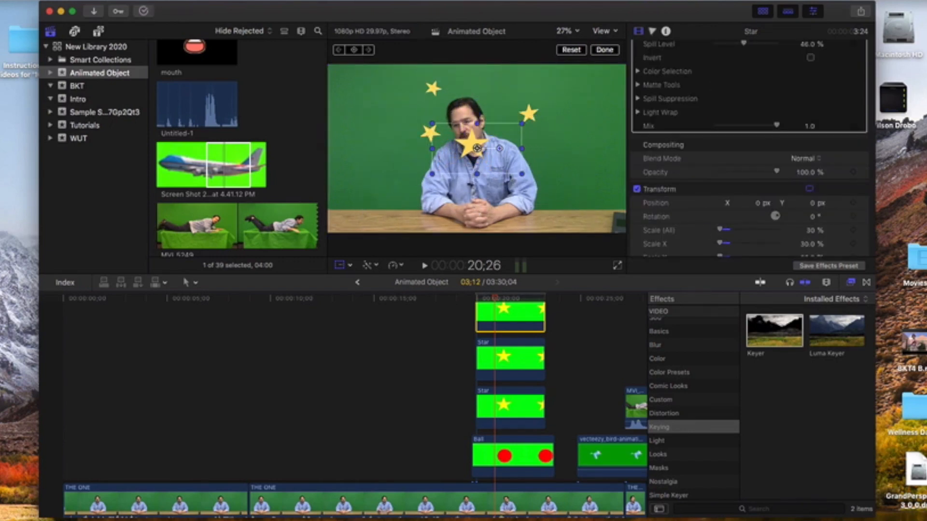
pyautogui.moveTo(477, 148); pyautogui.dragTo(514, 89)
pyautogui.moveTo(720, 230); pyautogui.dragTo(718, 231)
pyautogui.moveTo(514, 89); pyautogui.dragTo(514, 91)
# Keyframe the star's transform at 19;28, and at 23;09 rotate it clockwise and move it to about X 201, Y 391 px
pyautogui.click(481, 317)
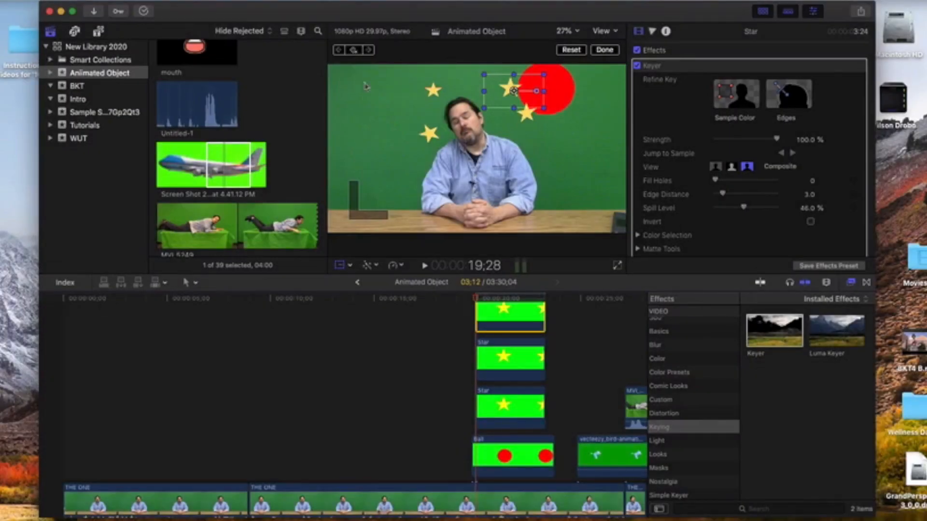
pyautogui.moveTo(477, 299); pyautogui.dragTo(542, 301)
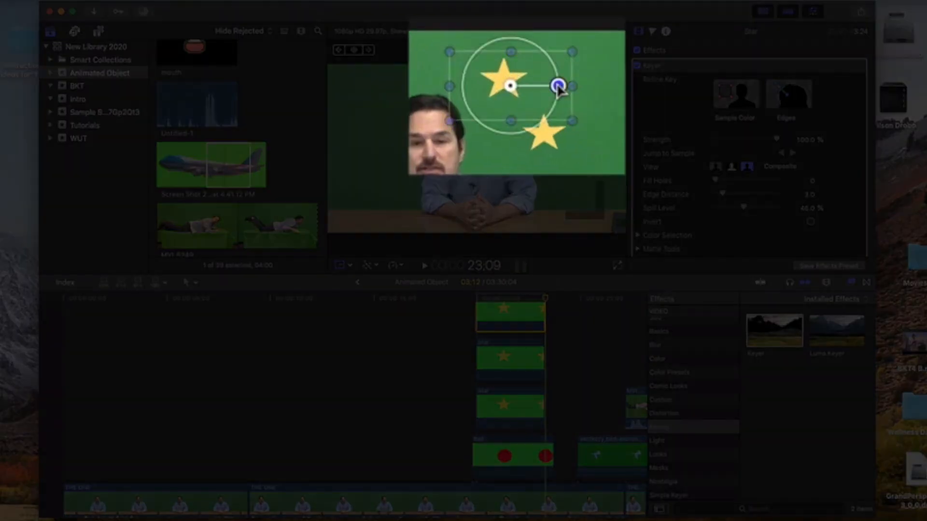
pyautogui.moveTo(556, 97); pyautogui.dragTo(509, 88)
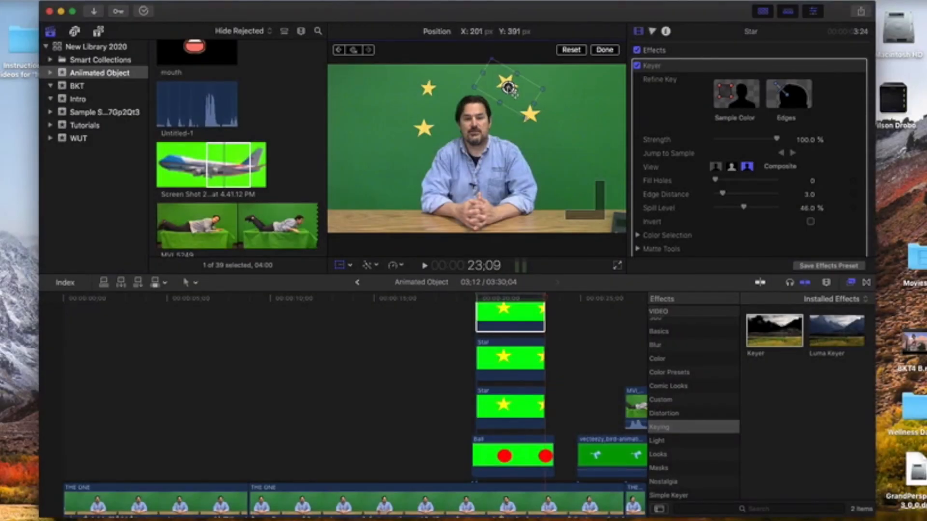
pyautogui.click(604, 50)
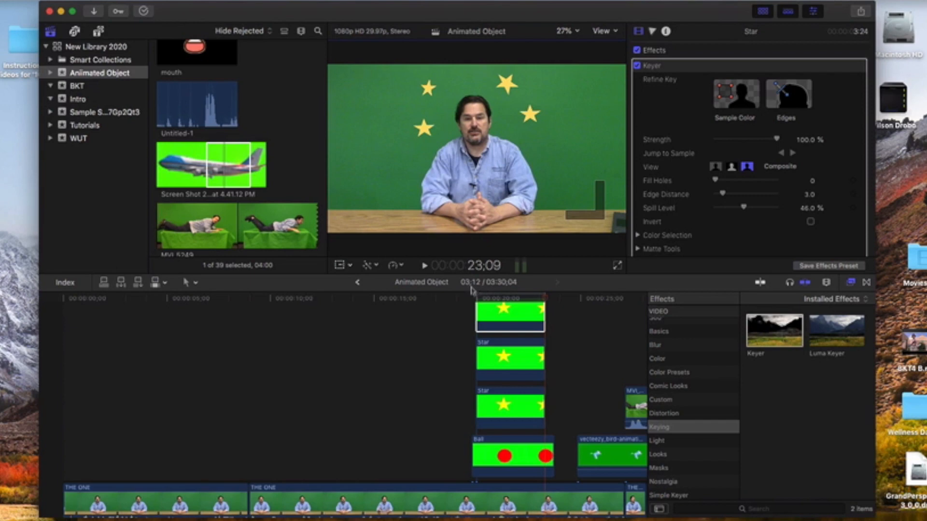
# Play back the star animation around the presenter's head from just before the Star clips start
pyautogui.click(465, 297)
pyautogui.press('space')
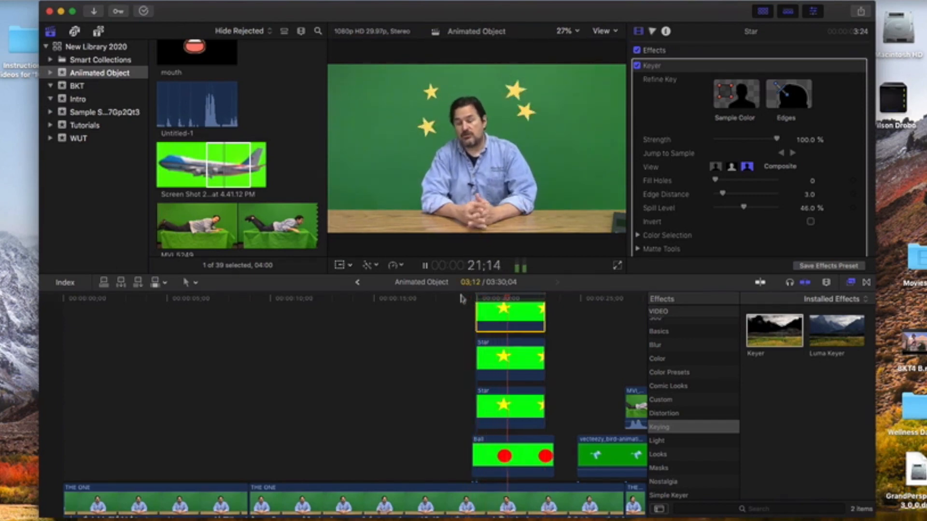
pyautogui.press('space')
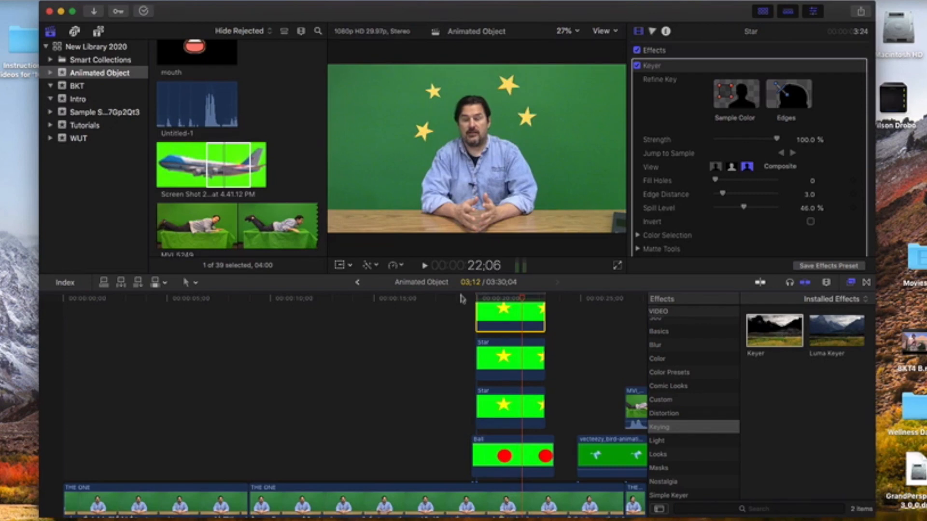